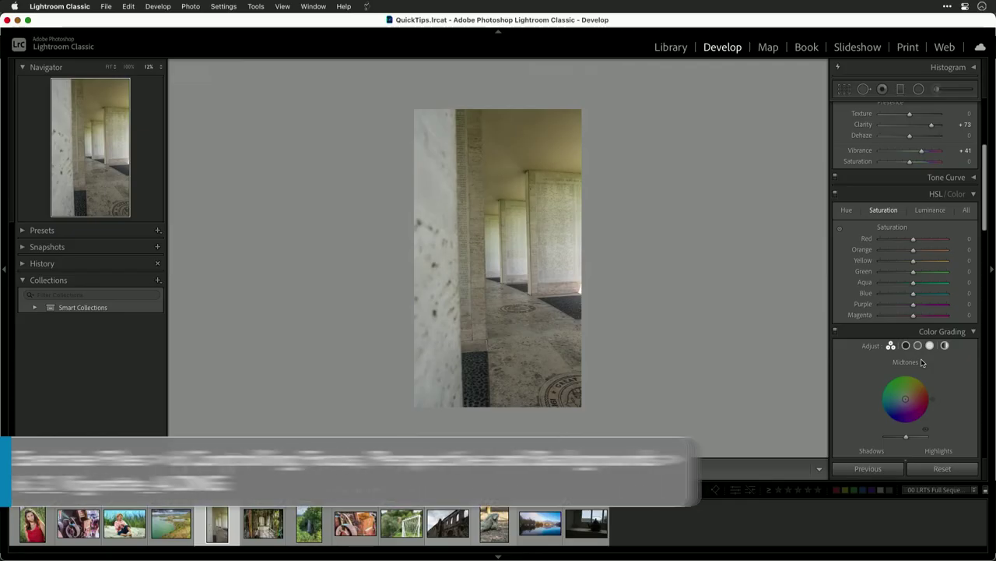
Step: Darken the colonnade photo's edges with a Post-Crop Vignetting Amount of -32
{"action": "scroll", "coordinate": [922, 362], "scroll_direction": "down", "scroll_amount": 15}
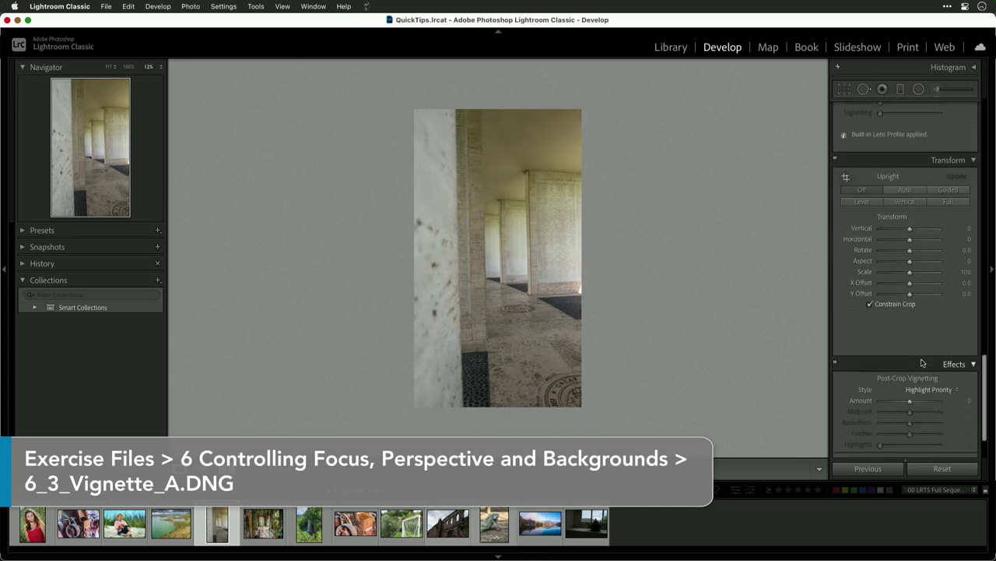
{"action": "scroll", "coordinate": [922, 362], "scroll_direction": "down", "scroll_amount": 4}
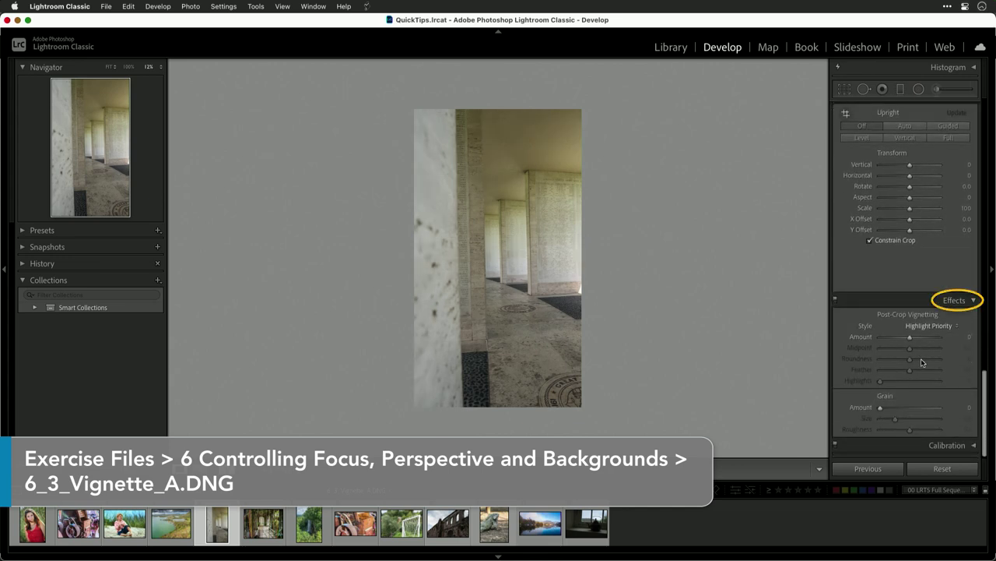
{"action": "left_click_drag", "start_coordinate": [909, 336], "coordinate": [863, 341]}
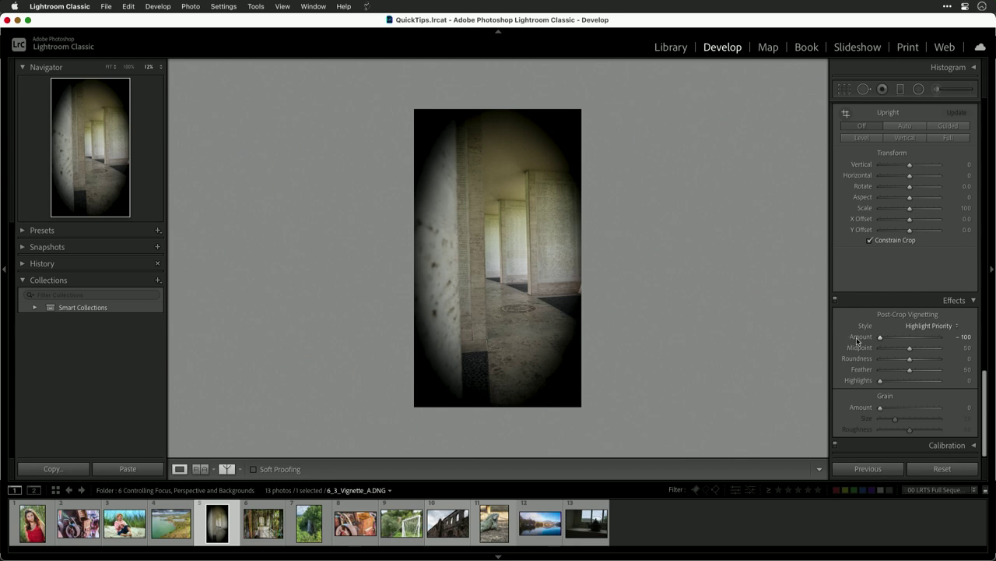
Step: Set the post-crop vignette to Midpoint 44, Roundness -75, Feather 74, Highlights 45, Amount -34
{"action": "mouse_move", "coordinate": [910, 348]}
{"action": "left_mouse_down"}
{"action": "mouse_move", "coordinate": [892, 352]}
{"action": "mouse_move", "coordinate": [905, 355]}
{"action": "left_mouse_up"}
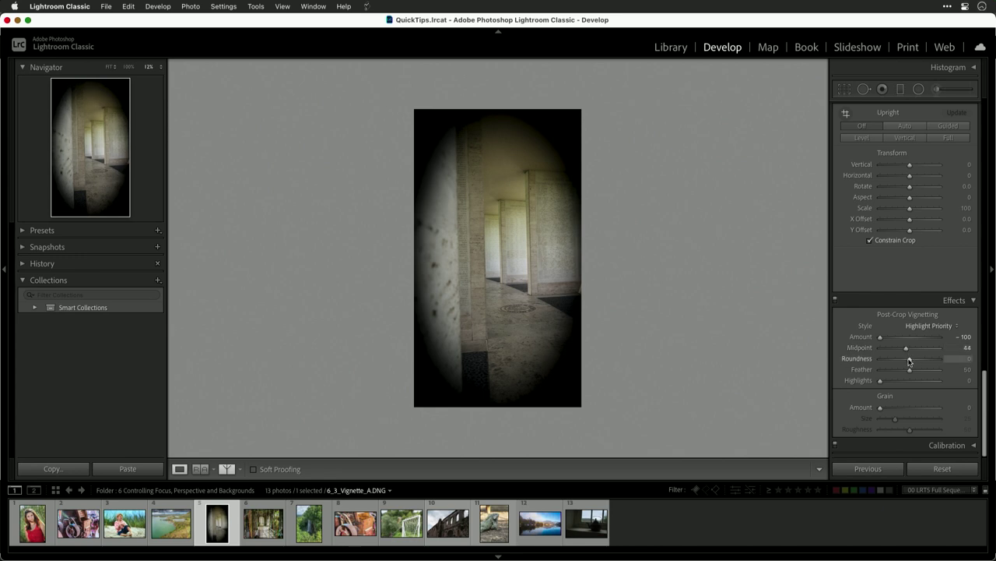
{"action": "left_click_drag", "start_coordinate": [909, 360], "coordinate": [886, 370]}
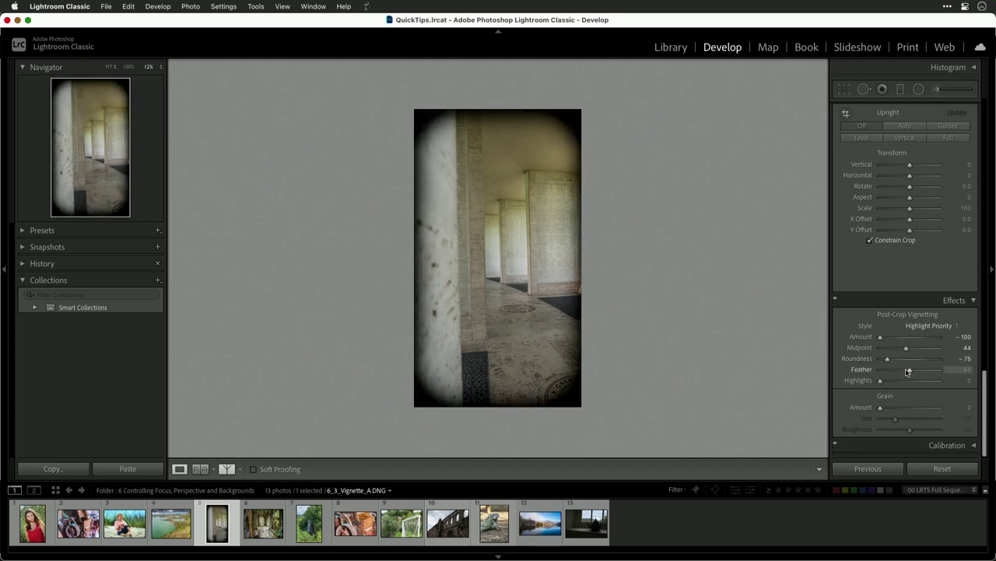
{"action": "mouse_move", "coordinate": [909, 372]}
{"action": "left_mouse_down"}
{"action": "mouse_move", "coordinate": [941, 370]}
{"action": "mouse_move", "coordinate": [864, 378]}
{"action": "mouse_move", "coordinate": [939, 372]}
{"action": "mouse_move", "coordinate": [883, 381]}
{"action": "mouse_move", "coordinate": [907, 382]}
{"action": "left_mouse_up"}
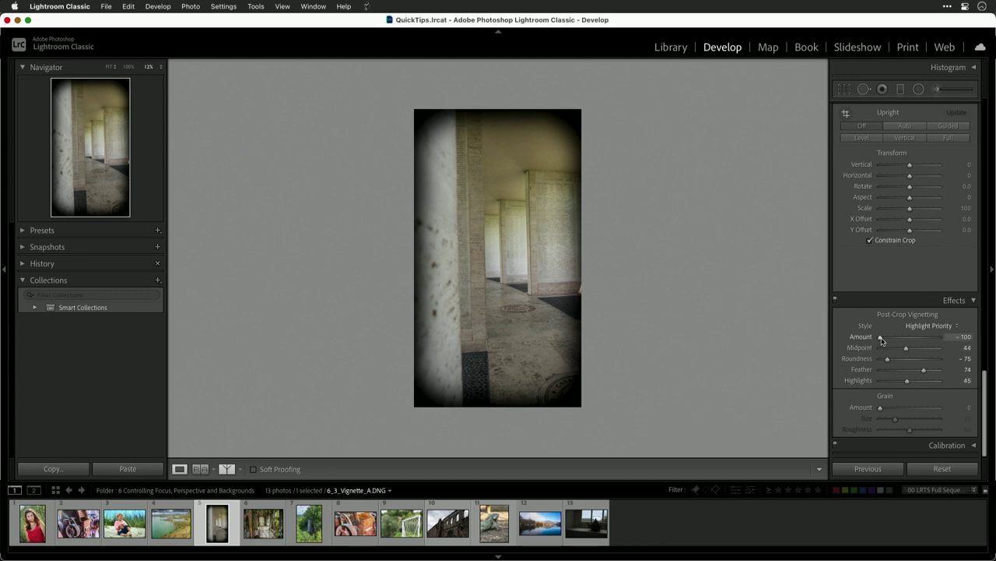
{"action": "left_click_drag", "start_coordinate": [882, 338], "coordinate": [901, 342]}
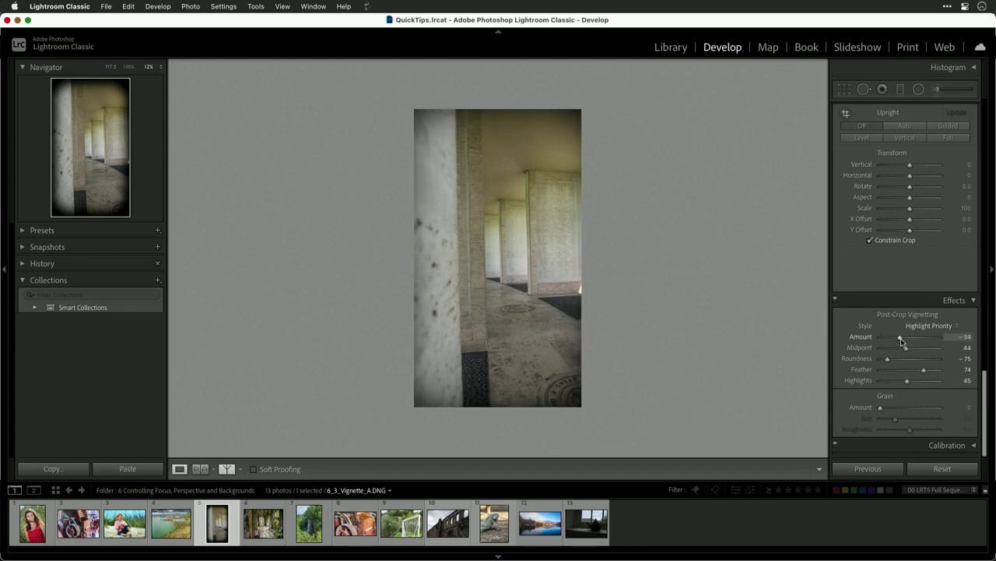
Step: Compare the vignette against the original, then set Roundness to -43
{"action": "left_click", "coordinate": [837, 300]}
{"action": "left_click", "coordinate": [837, 300]}
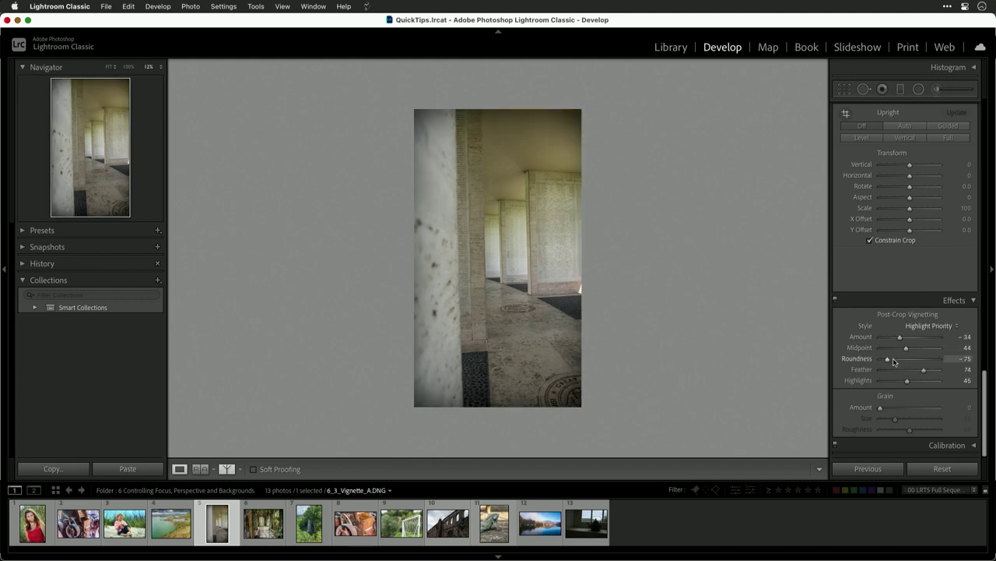
{"action": "mouse_move", "coordinate": [888, 359]}
{"action": "left_mouse_down"}
{"action": "mouse_move", "coordinate": [908, 360]}
{"action": "mouse_move", "coordinate": [899, 360]}
{"action": "left_mouse_up"}
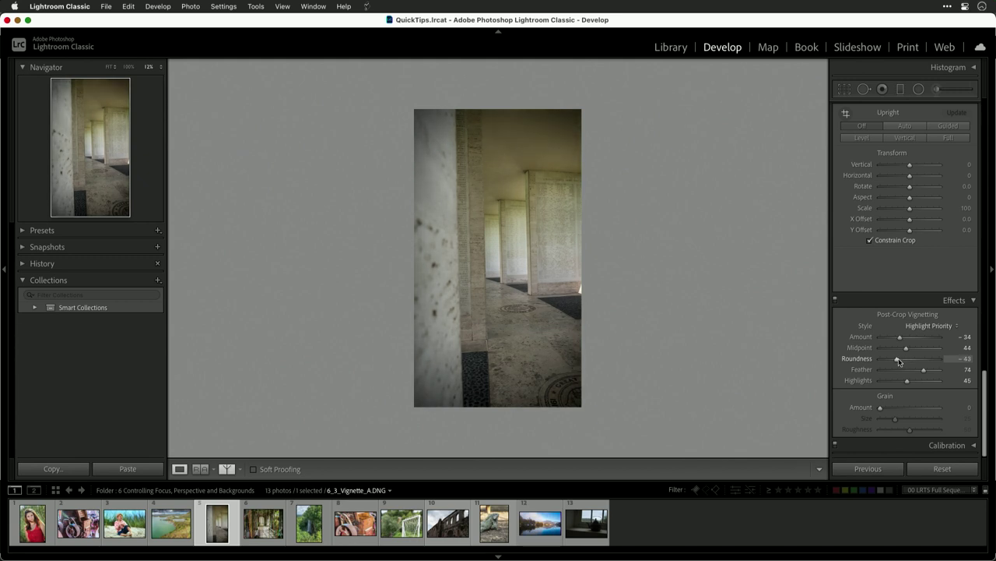
Step: Try the Paint Overlay and Highlight Priority vignette styles, settling on Color Priority
{"action": "left_click", "coordinate": [929, 325]}
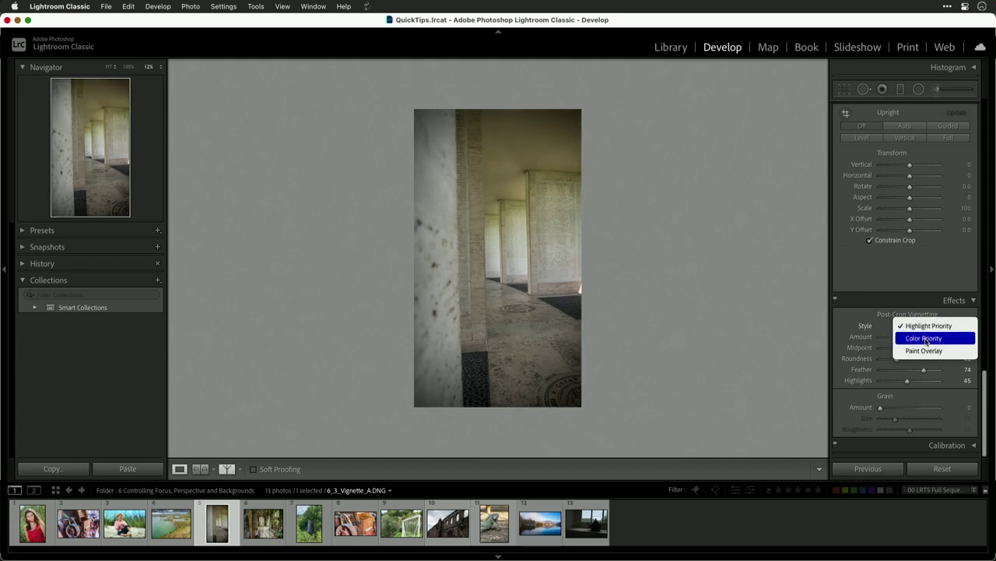
{"action": "left_click", "coordinate": [925, 339]}
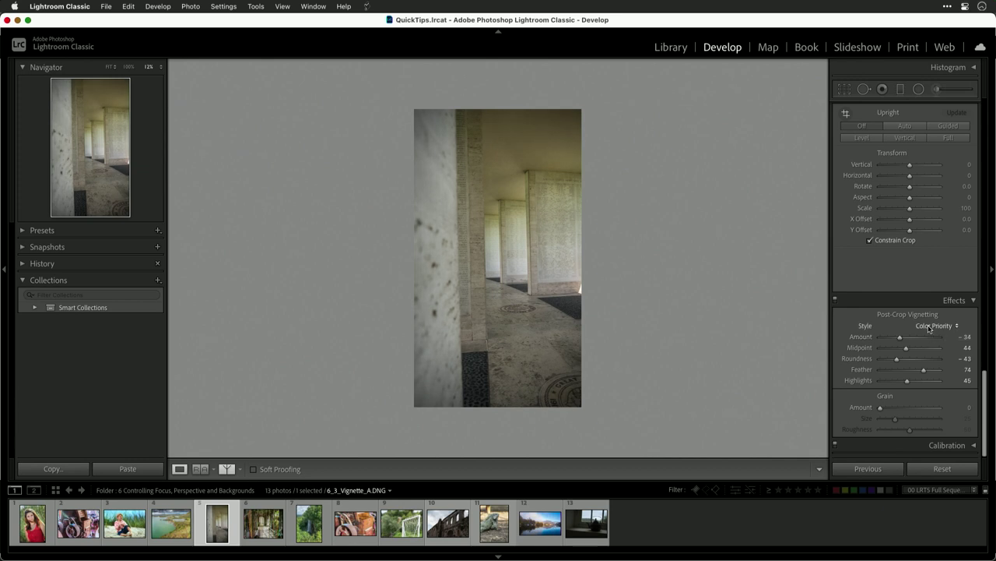
{"action": "left_click", "coordinate": [929, 326]}
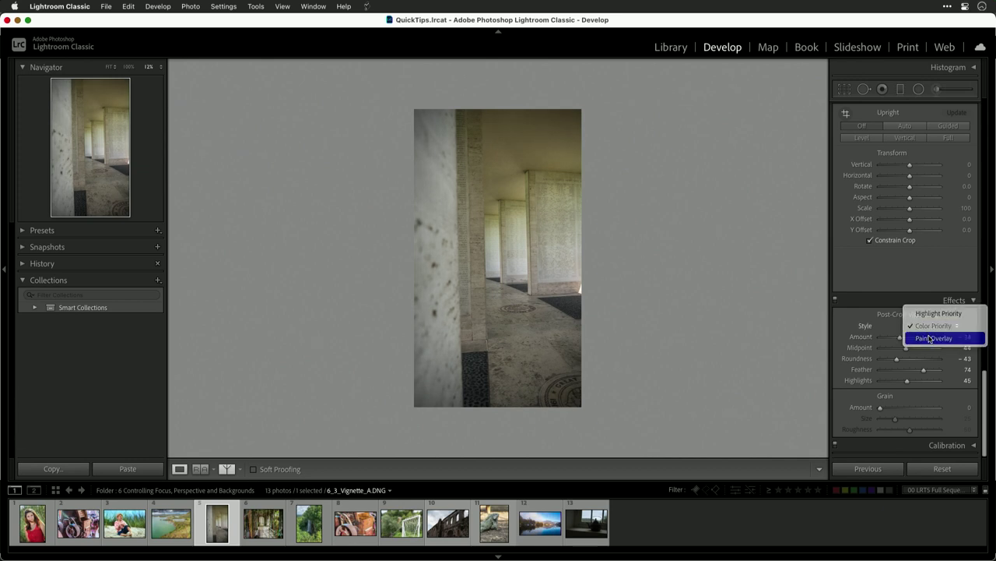
{"action": "left_click", "coordinate": [929, 338]}
{"action": "left_click", "coordinate": [929, 326]}
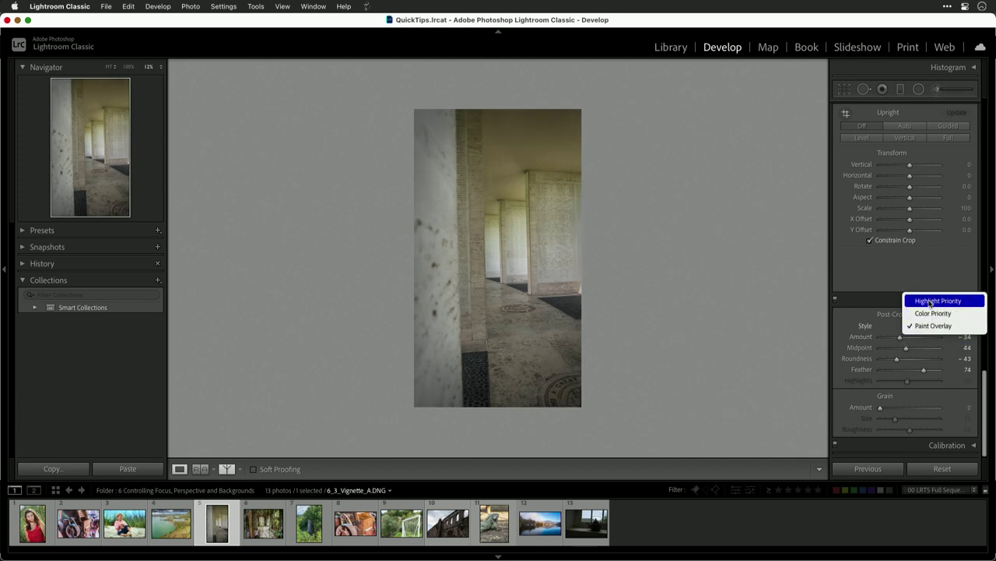
{"action": "left_click", "coordinate": [929, 303]}
{"action": "left_click", "coordinate": [928, 326]}
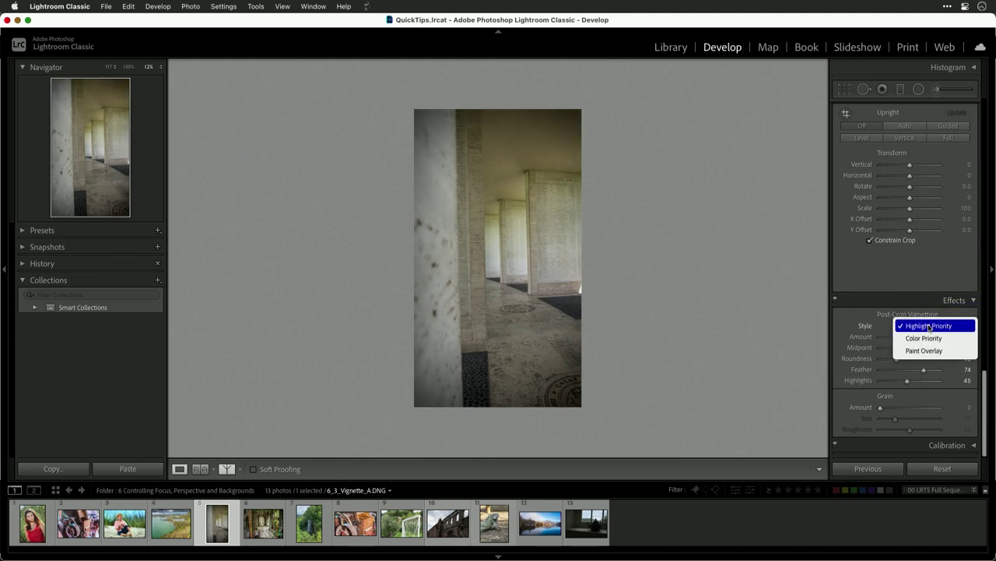
{"action": "left_click", "coordinate": [928, 338]}
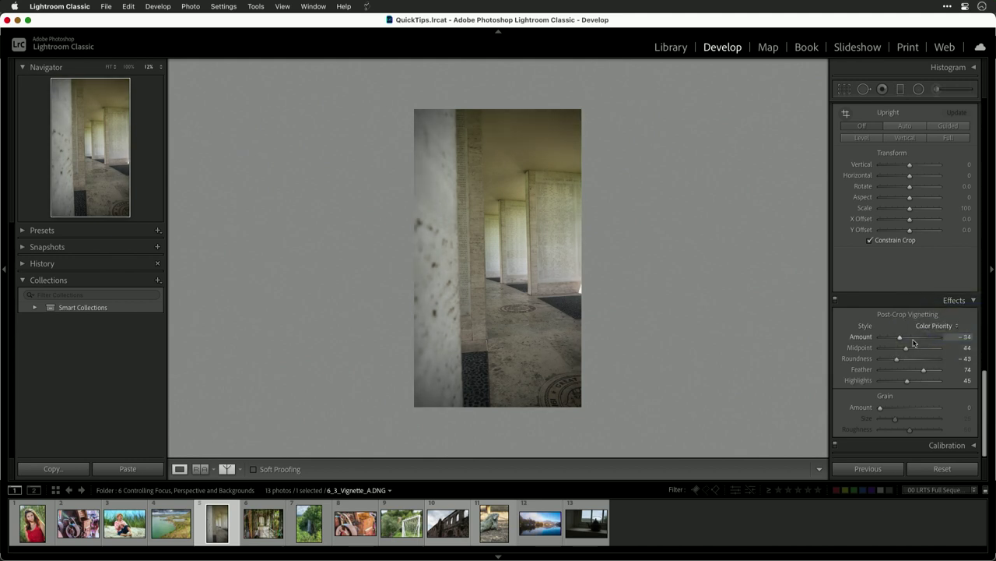
Step: Lighten the vignette Amount to -25, comparing with the original along the way
{"action": "left_click_drag", "start_coordinate": [892, 338], "coordinate": [897, 338]}
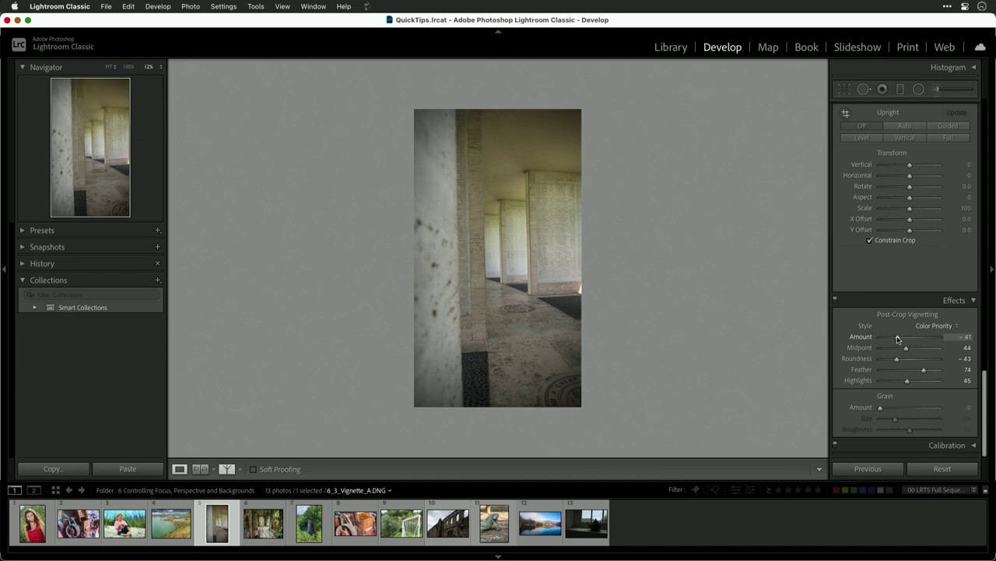
{"action": "left_click", "coordinate": [835, 299]}
{"action": "left_click", "coordinate": [835, 299]}
{"action": "left_click", "coordinate": [835, 299]}
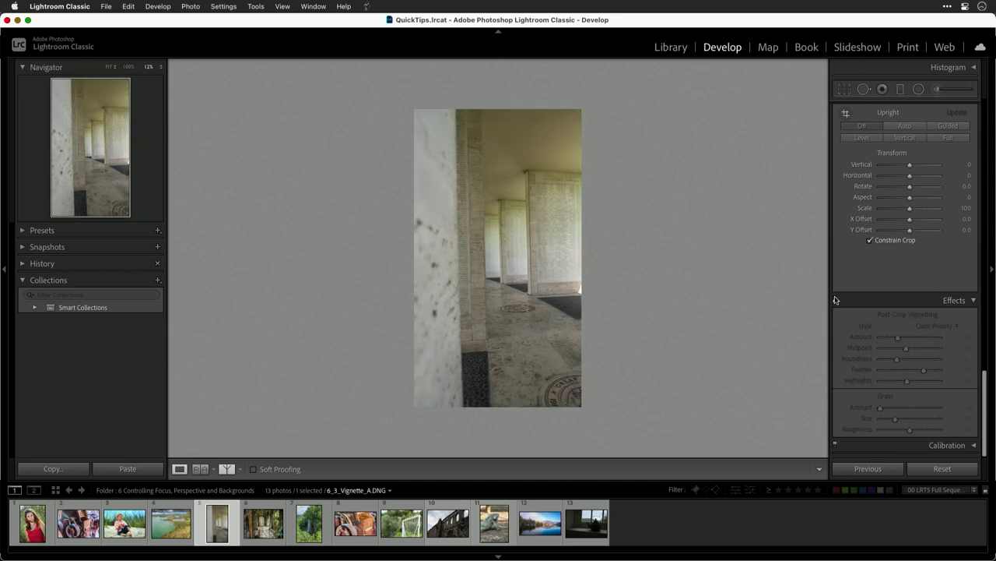
{"action": "left_click", "coordinate": [835, 299]}
{"action": "left_click_drag", "start_coordinate": [898, 337], "coordinate": [902, 338]}
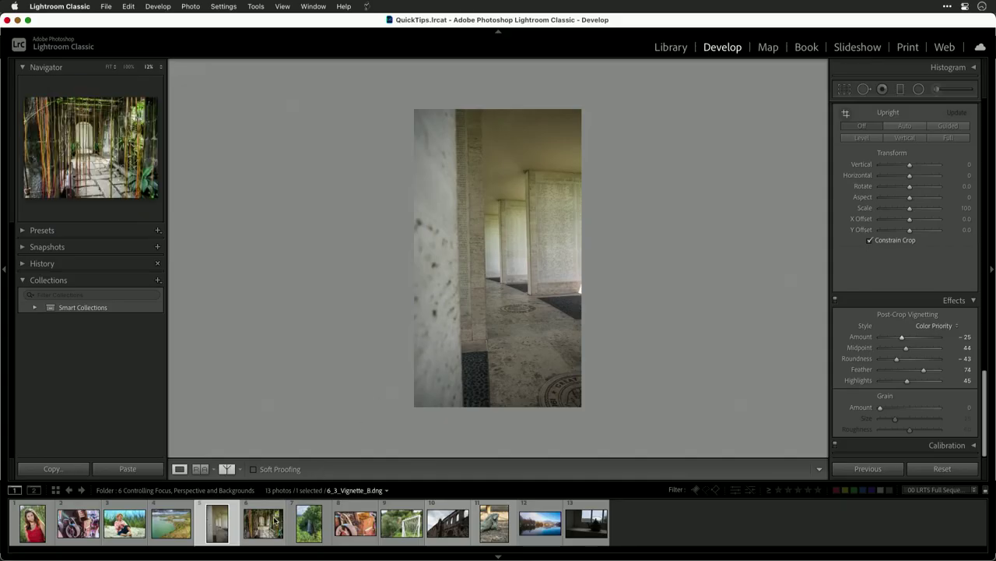
Step: Open 6_3_Vignette_B.dng from the Filmstrip and pick the Radial Filter tool
{"action": "left_click", "coordinate": [272, 520]}
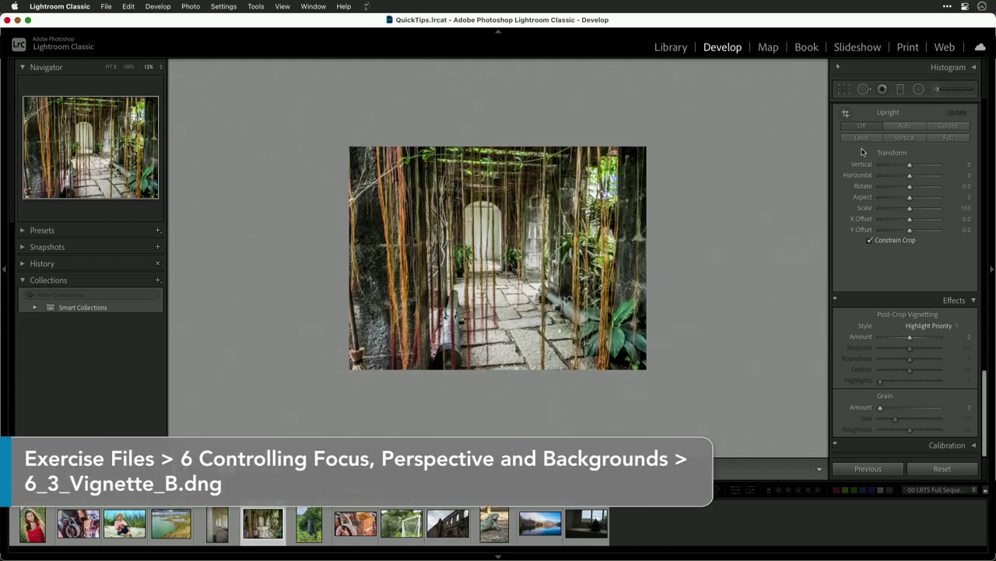
{"action": "left_click", "coordinate": [919, 89]}
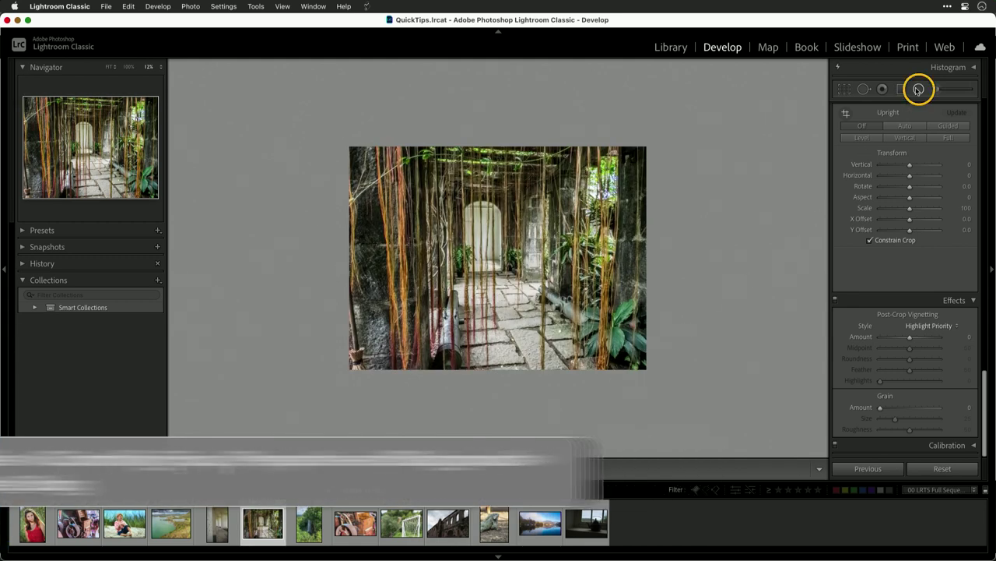
Step: Draw an elliptical radial mask over the corridor centre and narrow it to fit
{"action": "left_click_drag", "start_coordinate": [399, 255], "coordinate": [603, 154]}
{"action": "left_click_drag", "start_coordinate": [397, 256], "coordinate": [505, 257]}
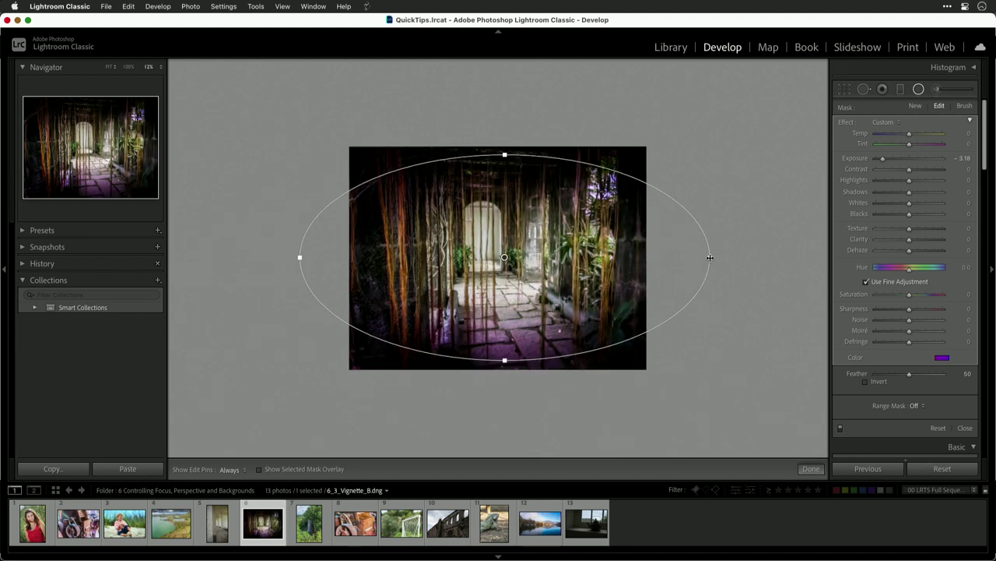
{"action": "left_click_drag", "start_coordinate": [710, 257], "coordinate": [674, 257]}
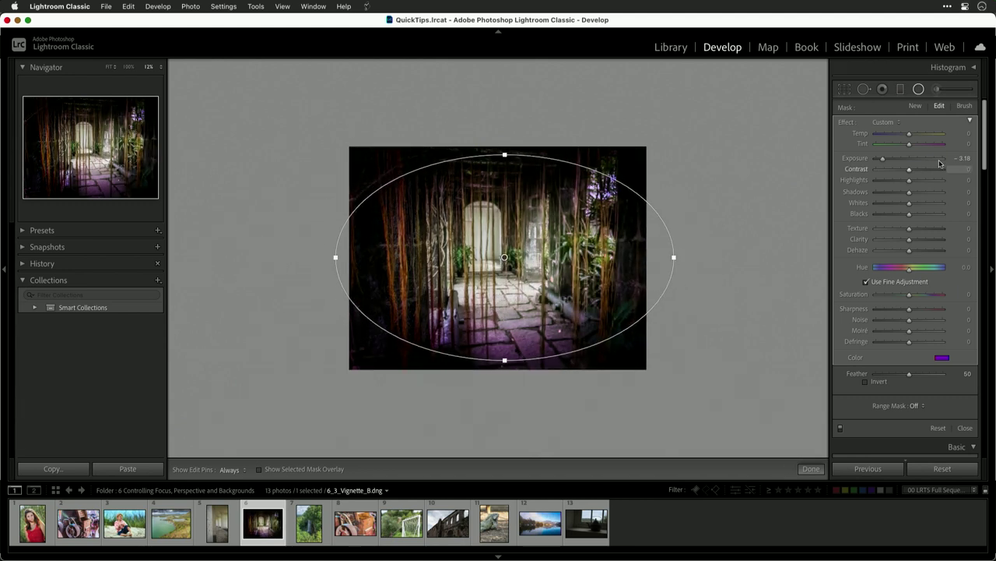
Step: Reset the mask's Exposure to zero and make its colour neutral, removing the purple tint
{"action": "double_click", "coordinate": [883, 160]}
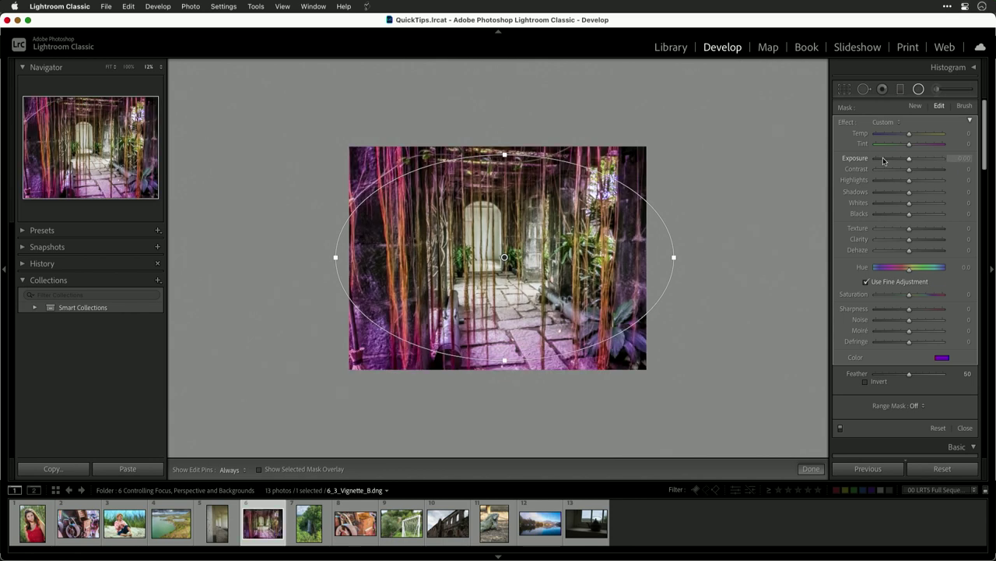
{"action": "left_click", "coordinate": [940, 358]}
{"action": "left_click_drag", "start_coordinate": [759, 389], "coordinate": [729, 406]}
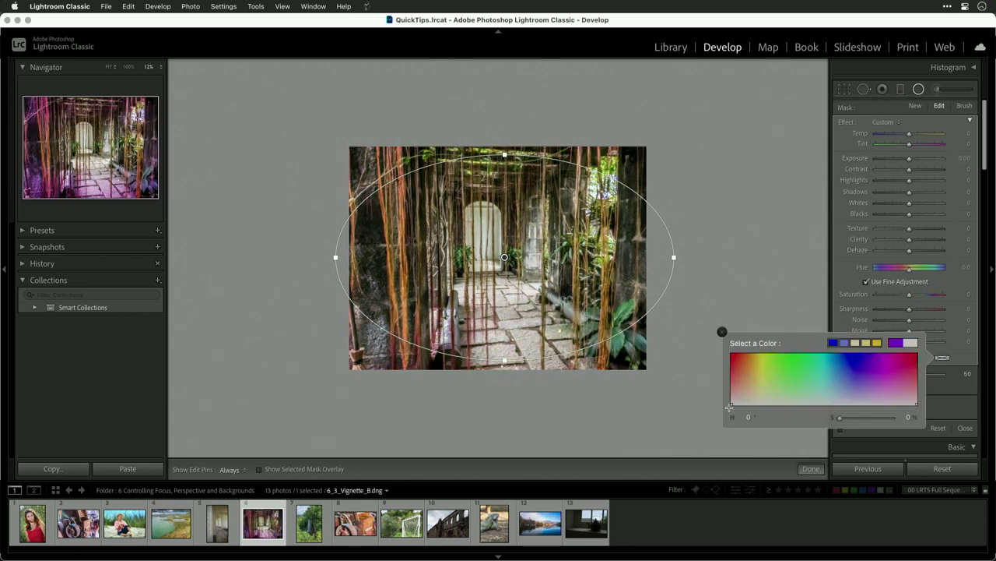
{"action": "left_click", "coordinate": [851, 278]}
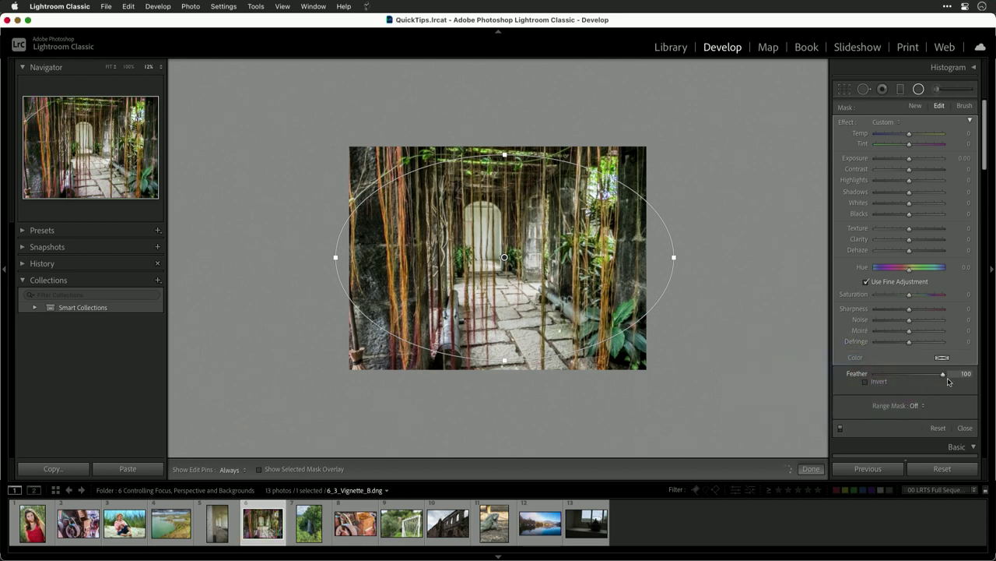
Step: Darken outside the oval to Exposure -0.33 and tilt the ellipse diagonally along the path
{"action": "mouse_move", "coordinate": [909, 158]}
{"action": "left_mouse_down"}
{"action": "mouse_move", "coordinate": [891, 162]}
{"action": "mouse_move", "coordinate": [907, 162]}
{"action": "left_mouse_up"}
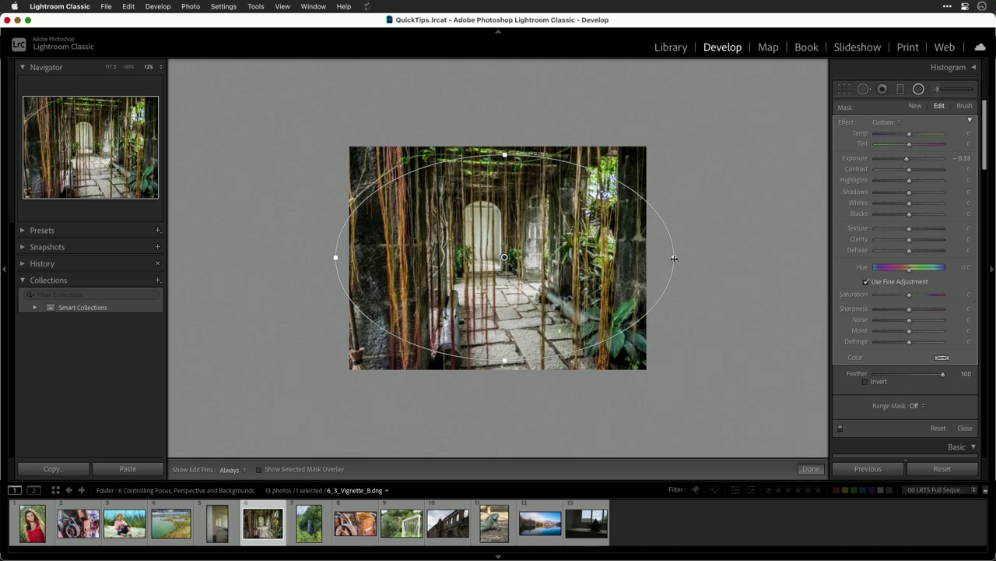
{"action": "left_click_drag", "start_coordinate": [684, 258], "coordinate": [673, 338]}
{"action": "left_click_drag", "start_coordinate": [504, 258], "coordinate": [498, 260]}
{"action": "scroll", "coordinate": [933, 253], "scroll_direction": "down", "scroll_amount": 3}
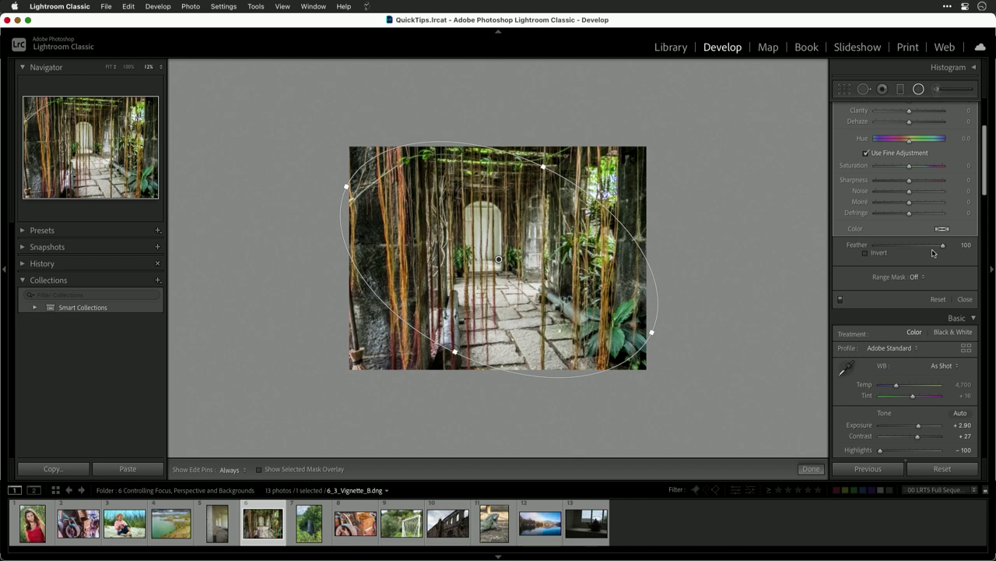
Step: Add a Luminance range mask with Range 0/54, viewing the red luminance overlay
{"action": "left_click", "coordinate": [919, 277]}
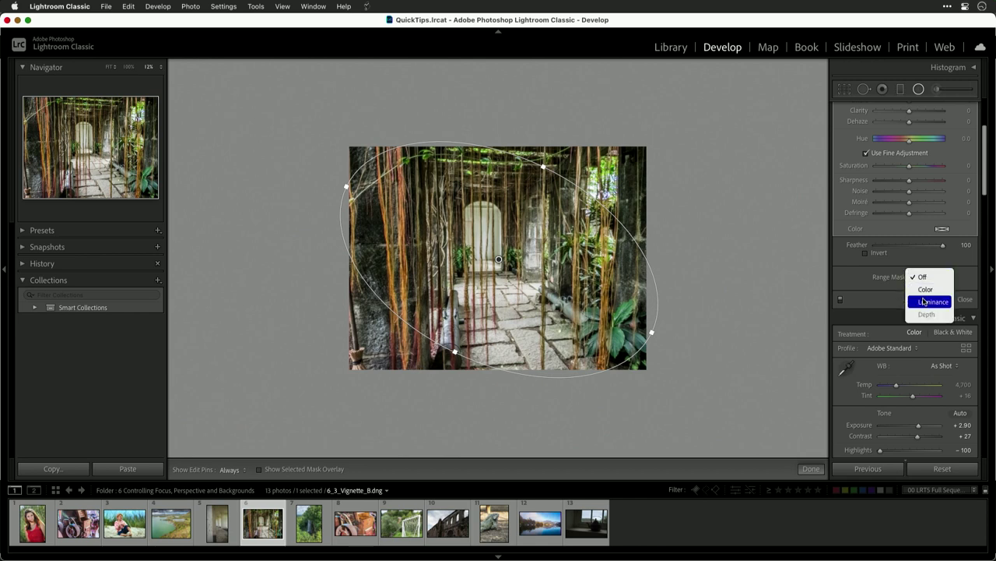
{"action": "left_click", "coordinate": [924, 302]}
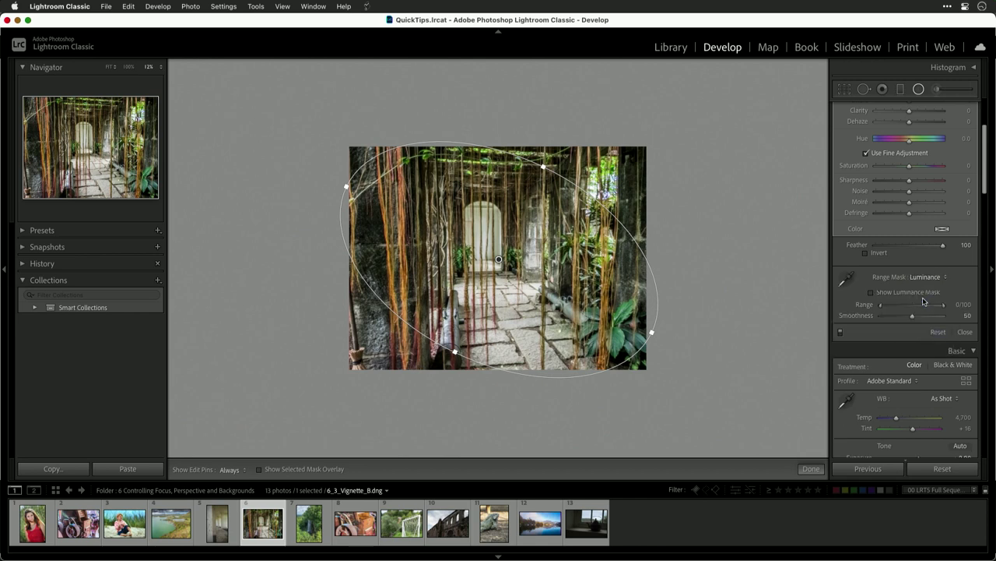
{"action": "left_click", "coordinate": [872, 292]}
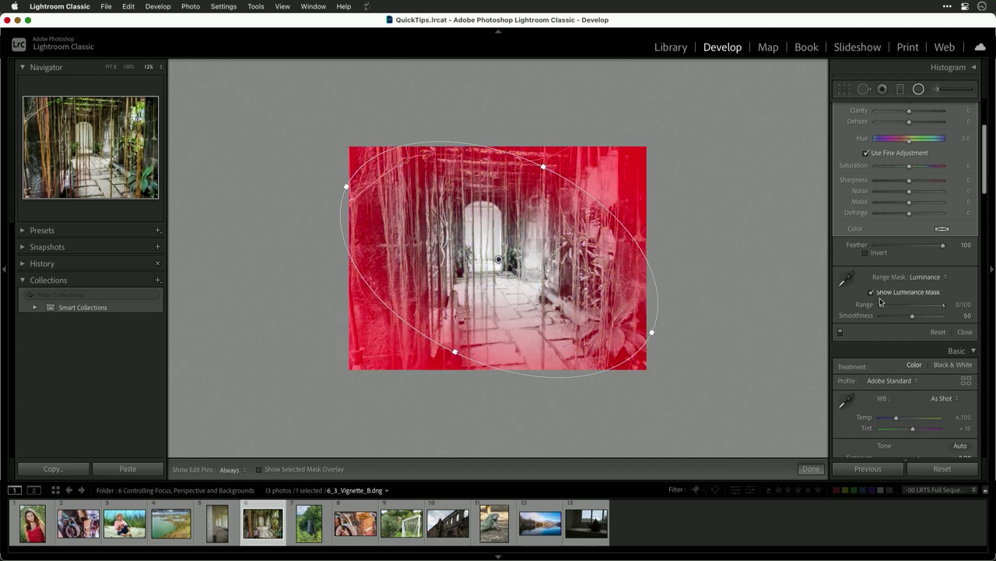
{"action": "mouse_move", "coordinate": [882, 306]}
{"action": "left_mouse_down"}
{"action": "mouse_move", "coordinate": [917, 304]}
{"action": "mouse_move", "coordinate": [868, 306]}
{"action": "left_mouse_up"}
{"action": "left_click_drag", "start_coordinate": [944, 306], "coordinate": [915, 309]}
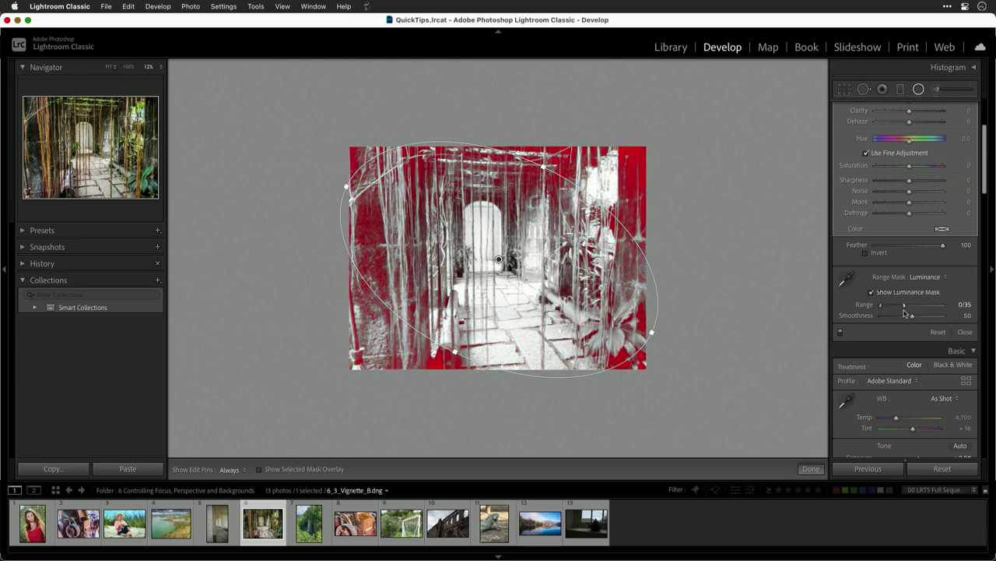
{"action": "mouse_move", "coordinate": [916, 311]}
{"action": "left_mouse_down"}
{"action": "mouse_move", "coordinate": [869, 324]}
{"action": "mouse_move", "coordinate": [922, 318]}
{"action": "mouse_move", "coordinate": [911, 319]}
{"action": "left_mouse_up"}
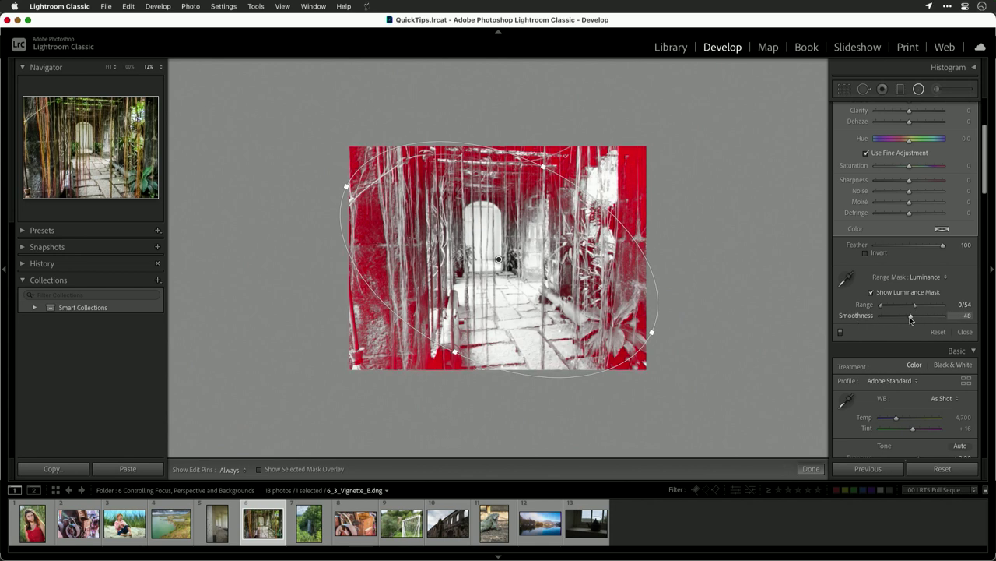
Step: Set the mask Feather to 59 and hide the luminance mask overlay
{"action": "scroll", "coordinate": [910, 315], "scroll_direction": "up", "scroll_amount": 1}
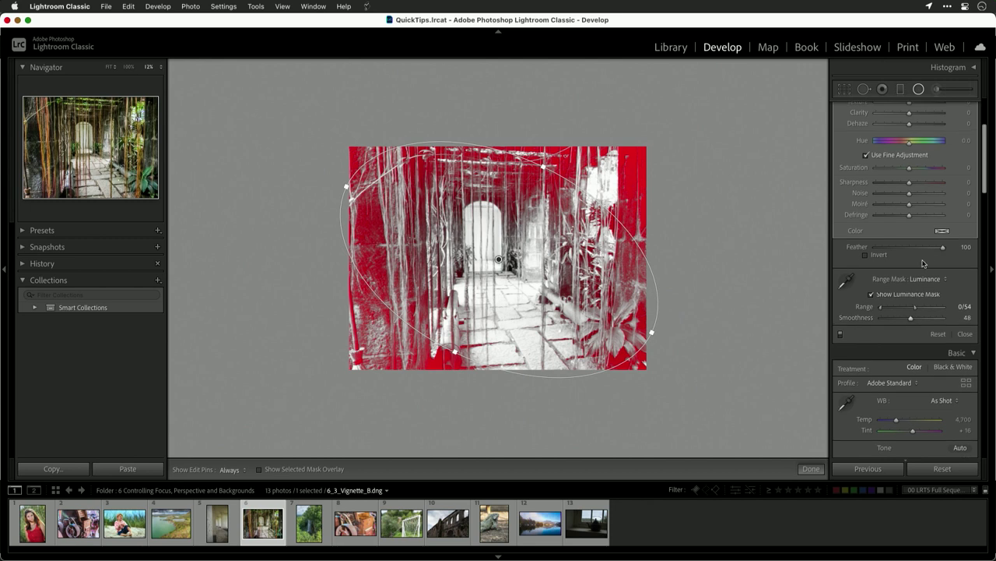
{"action": "left_click_drag", "start_coordinate": [940, 249], "coordinate": [876, 252]}
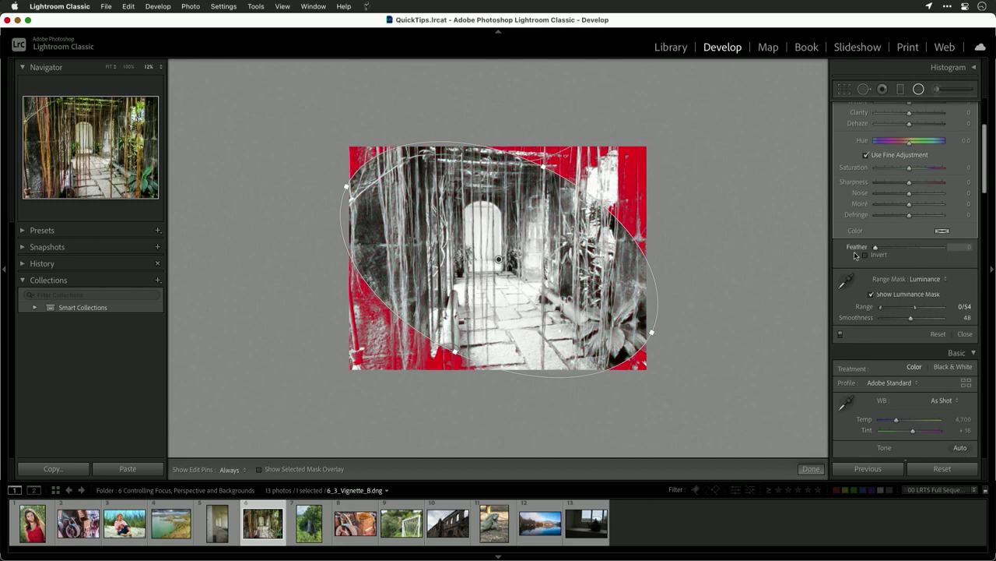
{"action": "left_click_drag", "start_coordinate": [873, 253], "coordinate": [913, 248]}
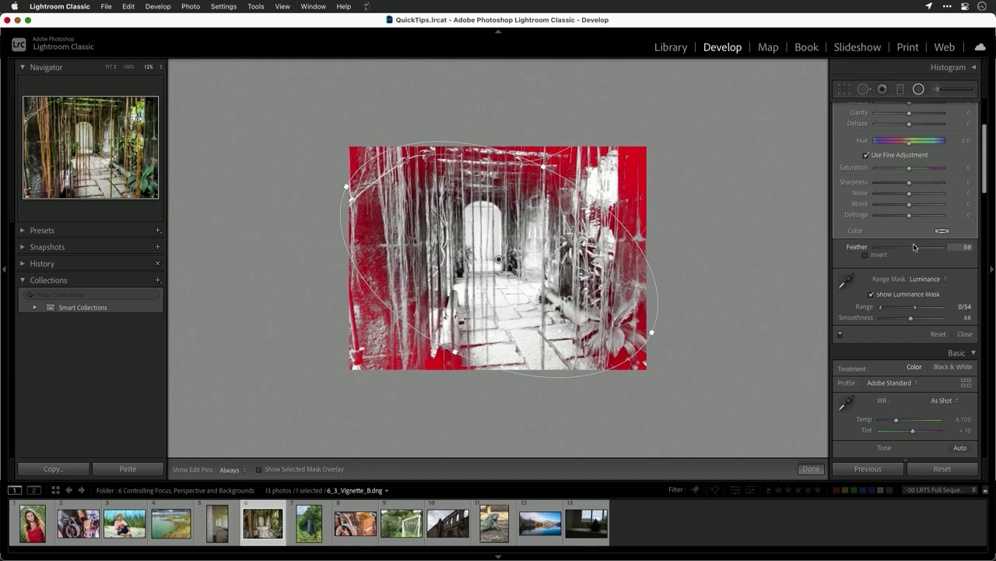
{"action": "left_click", "coordinate": [871, 294]}
Step: Set mask Exposure -1.12, Texture -61, Saturation -62, and nudge the oval slightly higher
{"action": "scroll", "coordinate": [871, 295], "scroll_direction": "up", "scroll_amount": 3}
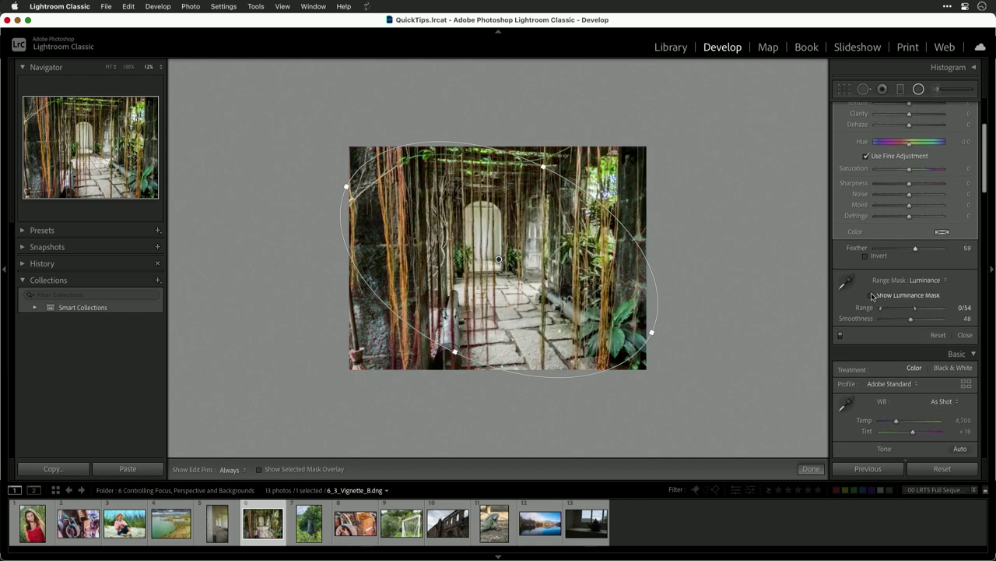
{"action": "scroll", "coordinate": [872, 295], "scroll_direction": "up", "scroll_amount": 2}
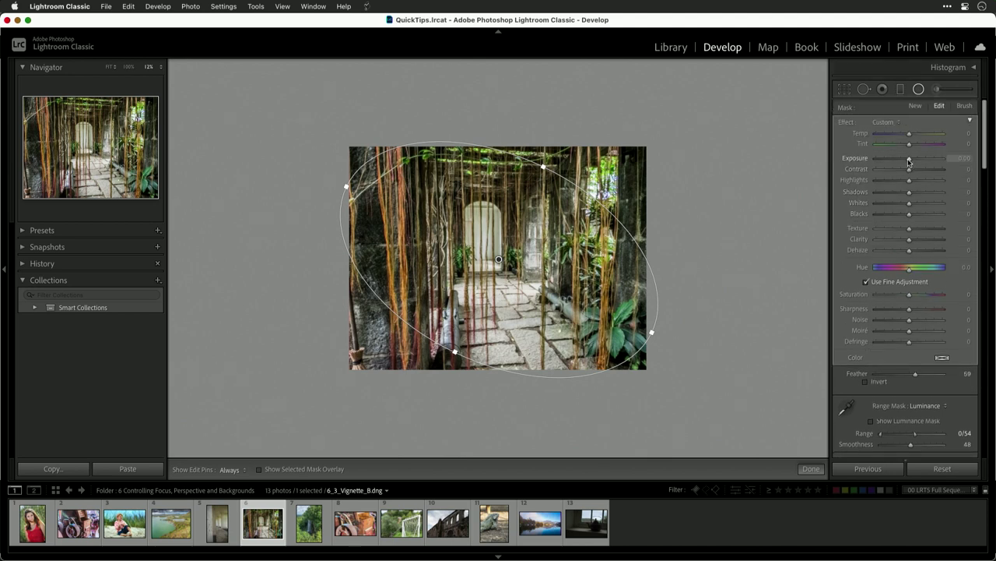
{"action": "left_click_drag", "start_coordinate": [907, 161], "coordinate": [900, 160]}
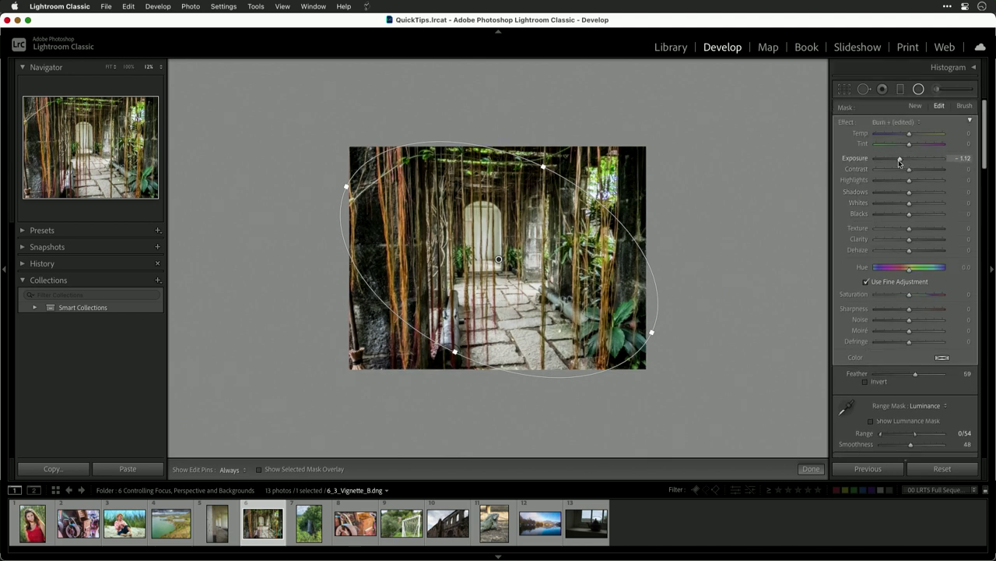
{"action": "left_click_drag", "start_coordinate": [909, 228], "coordinate": [887, 235]}
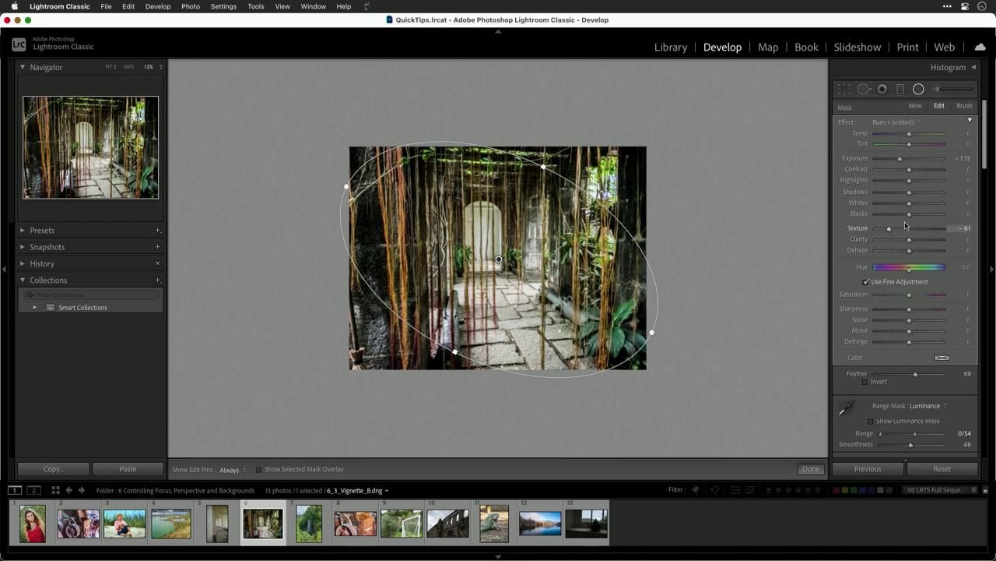
{"action": "left_click_drag", "start_coordinate": [906, 294], "coordinate": [888, 298]}
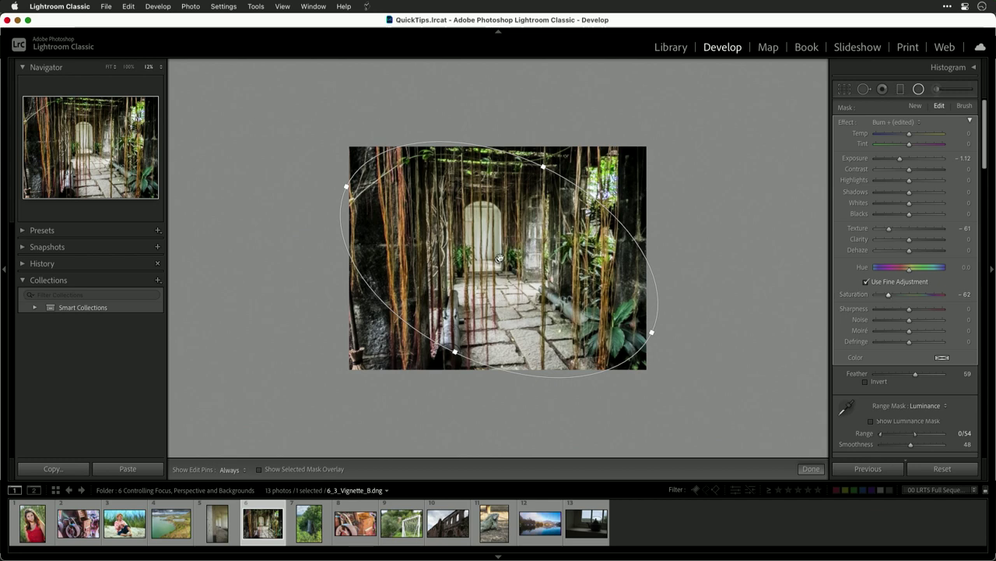
{"action": "mouse_move", "coordinate": [499, 258]}
{"action": "left_mouse_down"}
{"action": "mouse_move", "coordinate": [478, 267]}
{"action": "mouse_move", "coordinate": [456, 334]}
{"action": "mouse_move", "coordinate": [485, 262]}
{"action": "mouse_move", "coordinate": [503, 248]}
{"action": "mouse_move", "coordinate": [495, 251]}
{"action": "left_mouse_up"}
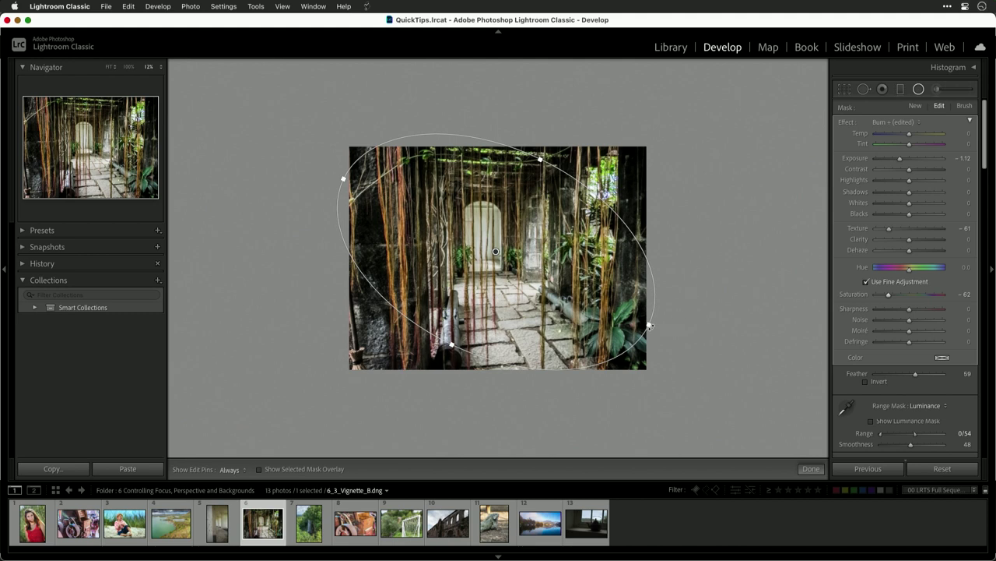
Step: Rotate and stretch the oval into a larger, more upright ellipse over the walkway
{"action": "left_click_drag", "start_coordinate": [652, 327], "coordinate": [647, 378]}
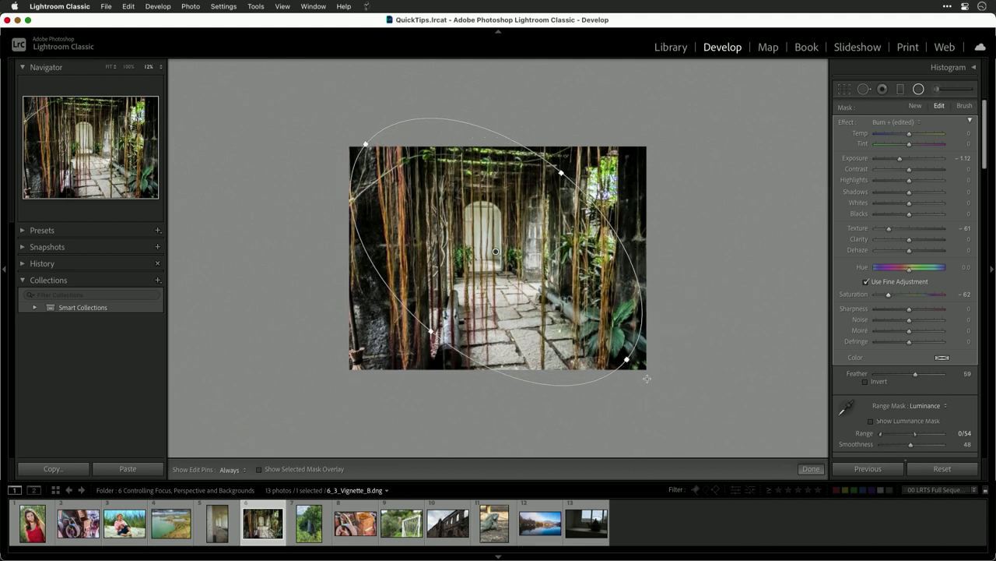
{"action": "mouse_move", "coordinate": [561, 172]}
{"action": "left_mouse_down"}
{"action": "mouse_move", "coordinate": [569, 159]}
{"action": "mouse_move", "coordinate": [576, 170]}
{"action": "left_mouse_up"}
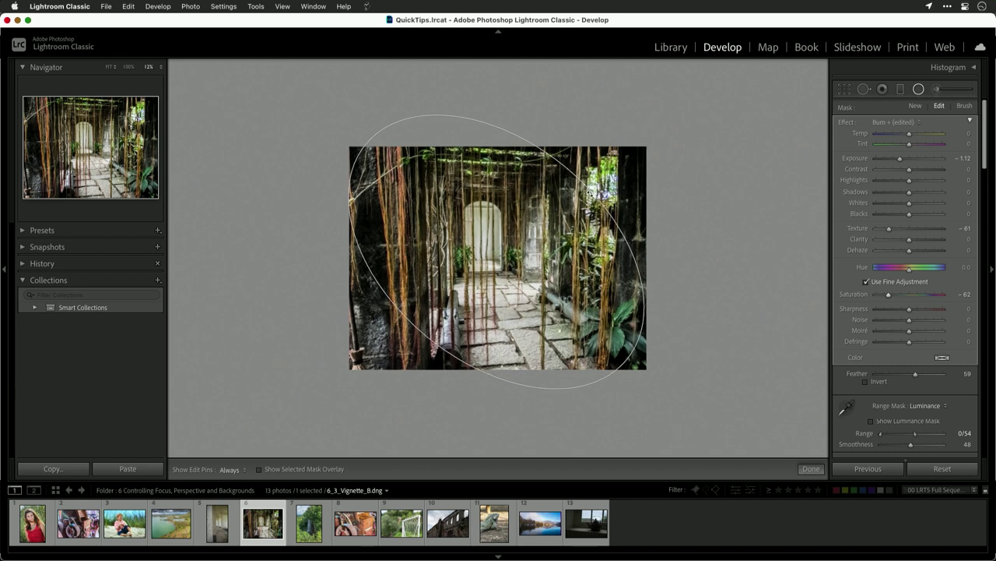
{"action": "key", "text": "super+z"}
{"action": "key", "text": "super+z"}
{"action": "key", "text": "super+z"}
{"action": "key", "text": "super+z"}
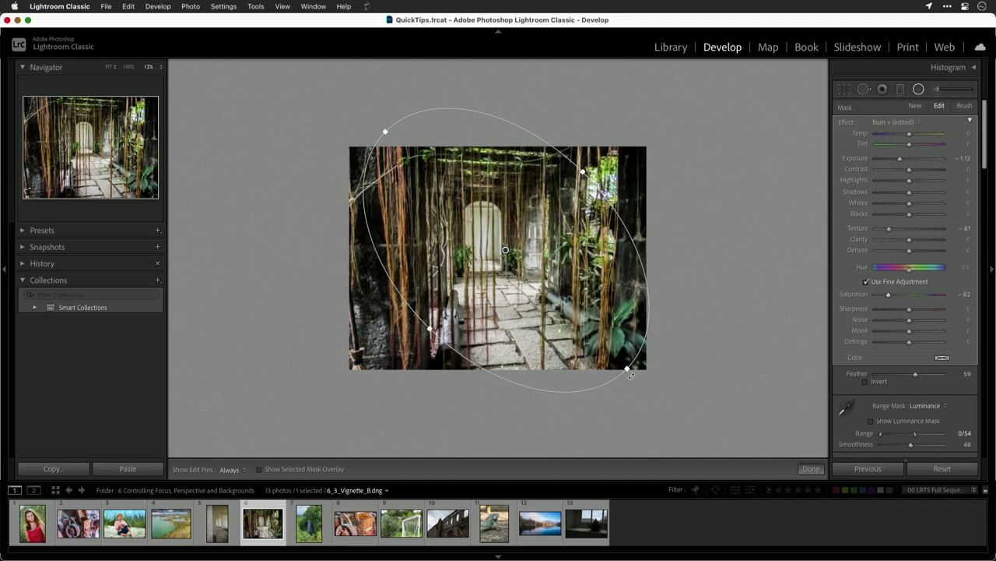
{"action": "left_click_drag", "start_coordinate": [631, 375], "coordinate": [617, 416]}
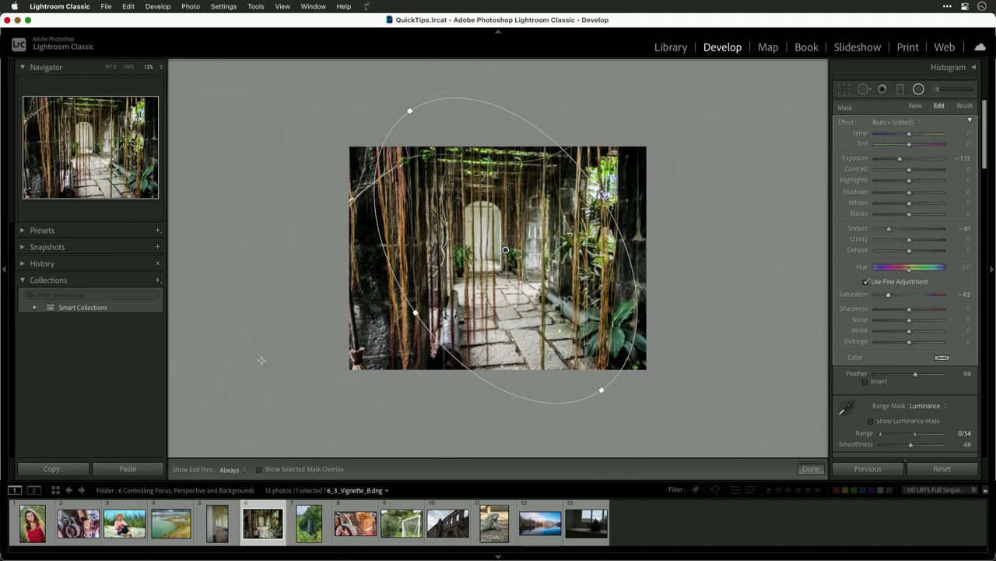
{"action": "left_click", "coordinate": [972, 121]}
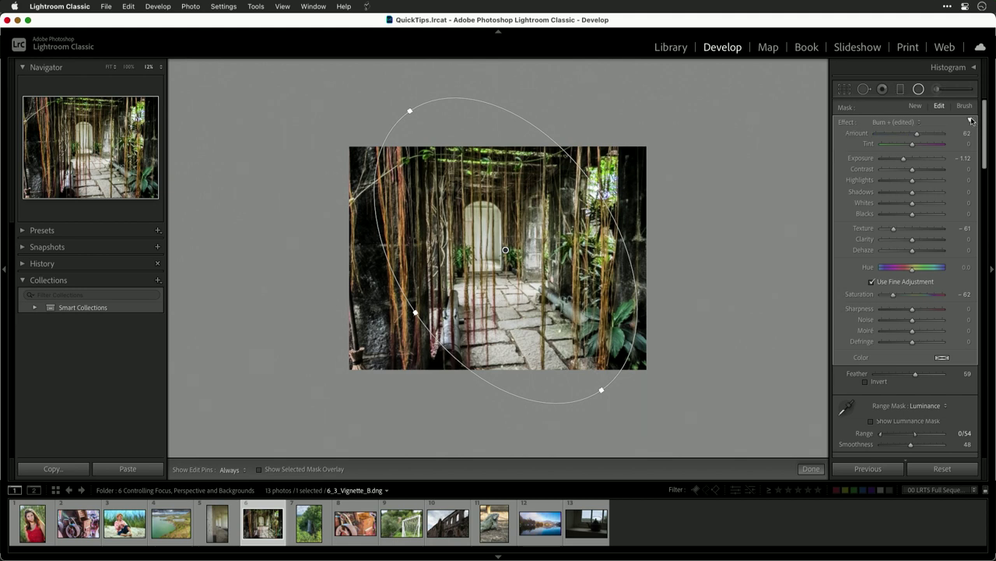
Step: Close the radial filter panel to finish the vignette
{"action": "left_click", "coordinate": [919, 89]}
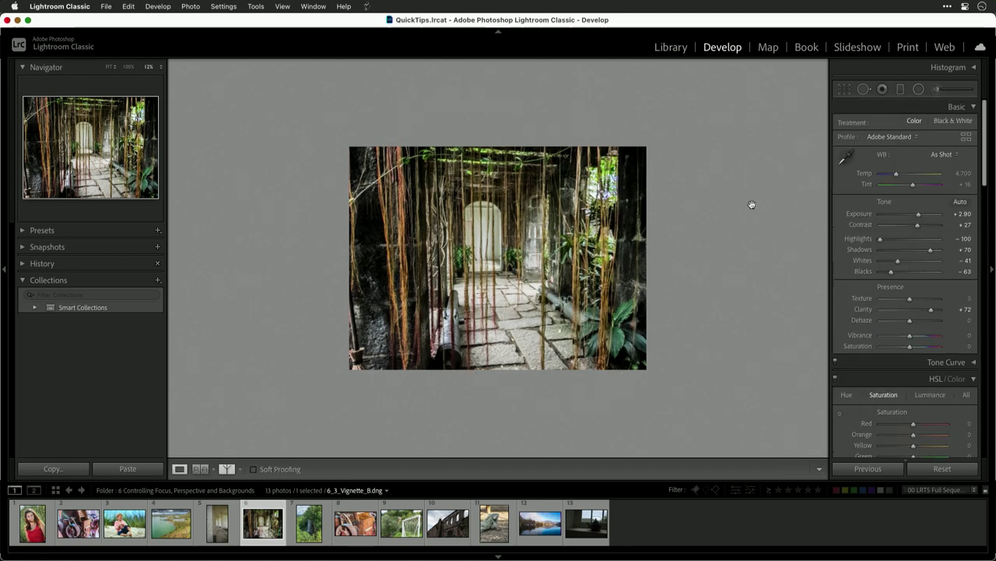